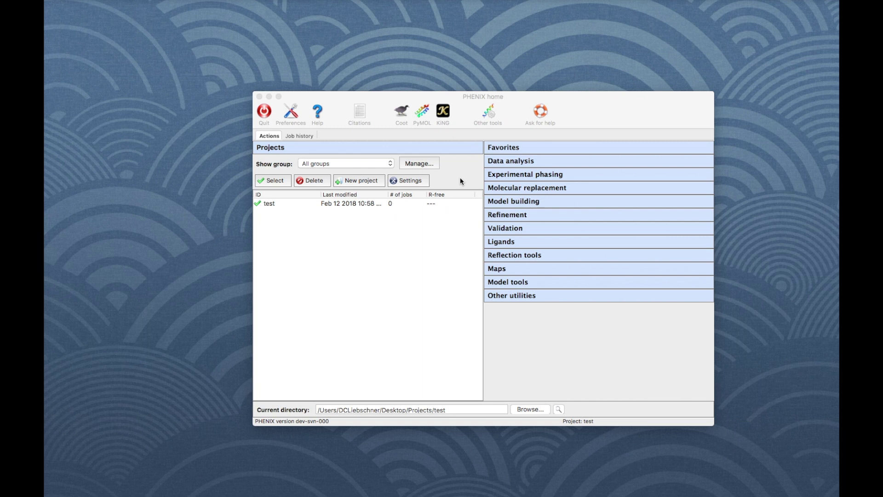
- Create the p9-sad project from the P. aerophilum translation initiation factor 5a (SAD) tutorial data
{"action": "left_click", "coordinate": [356, 185]}
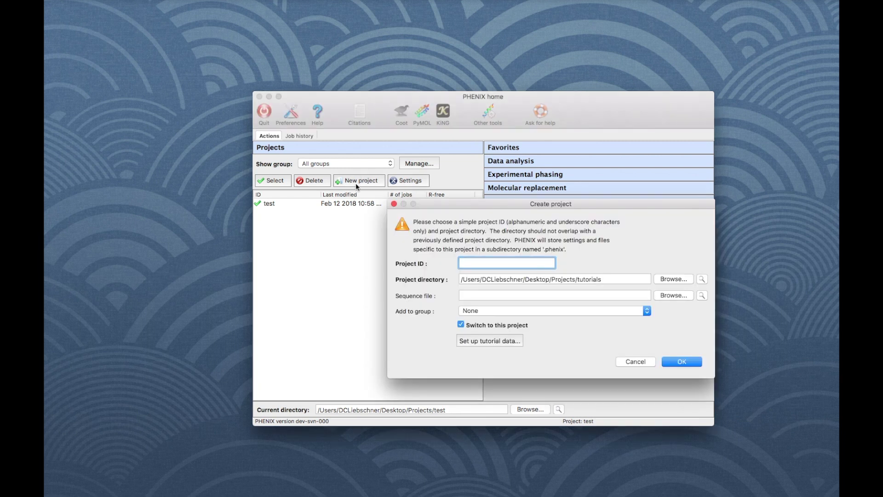
{"action": "left_click", "coordinate": [489, 342]}
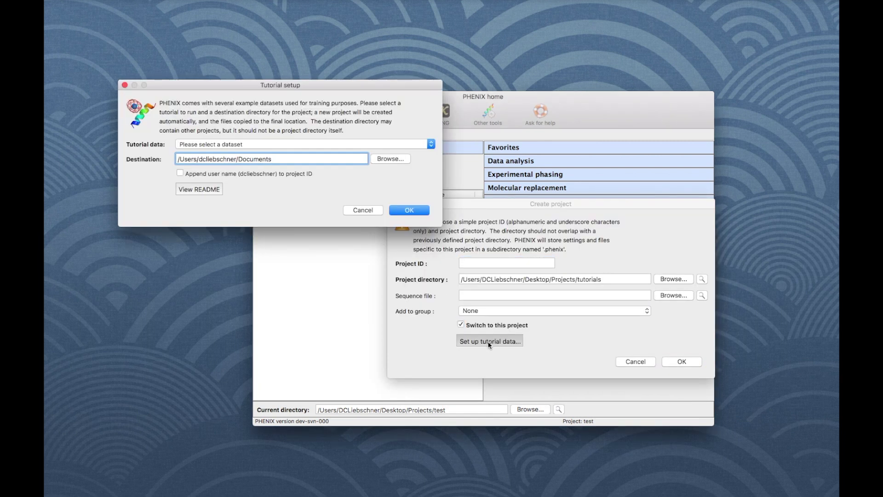
{"action": "left_click", "coordinate": [431, 145]}
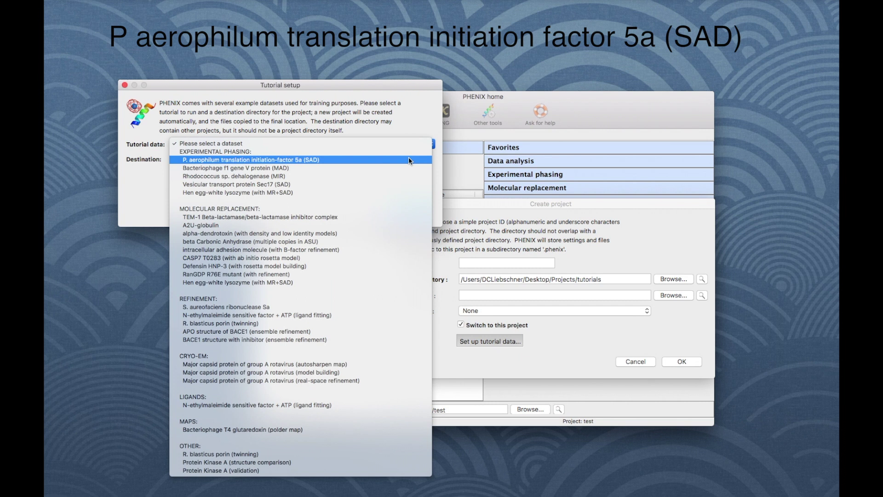
{"action": "left_click", "coordinate": [409, 160]}
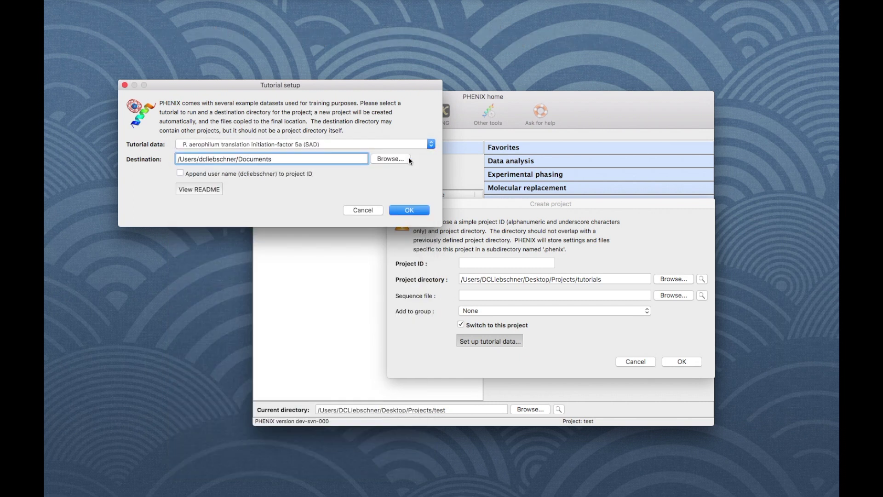
{"action": "left_click", "coordinate": [414, 210]}
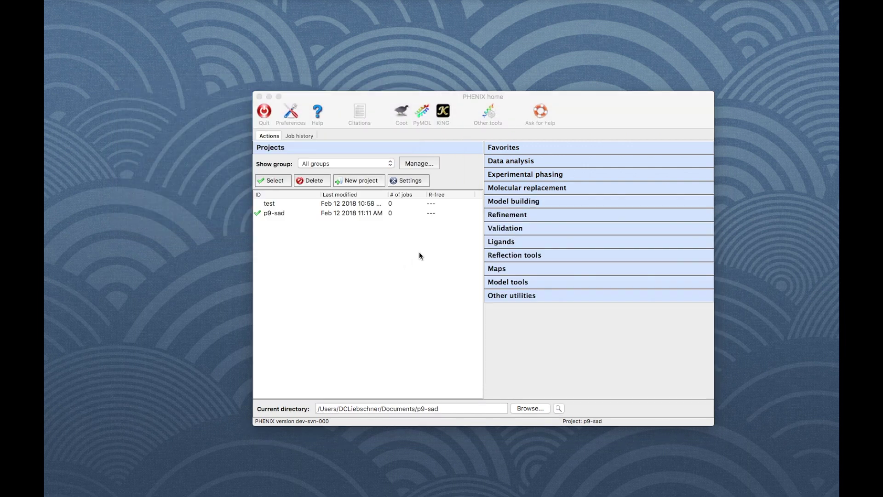
- Start an AutoSol job titled 'p9 SAD' with seq.dat as the sequence file
{"action": "left_click", "coordinate": [503, 174]}
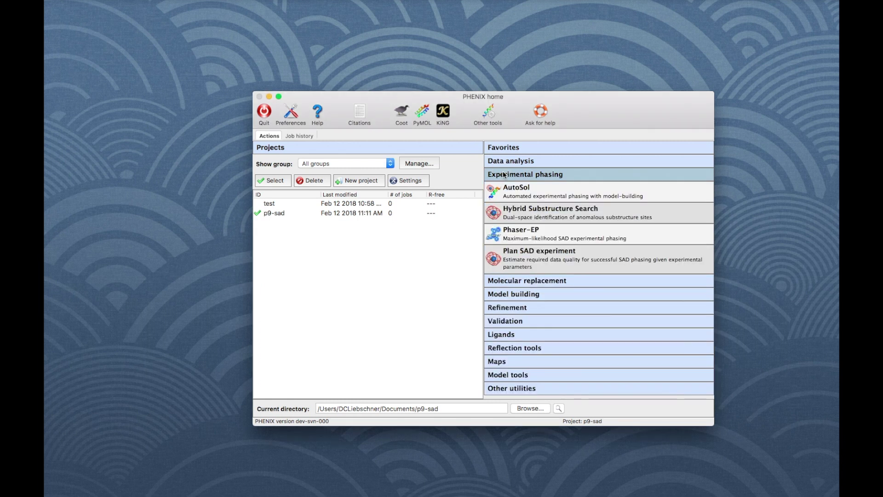
{"action": "left_click", "coordinate": [549, 188]}
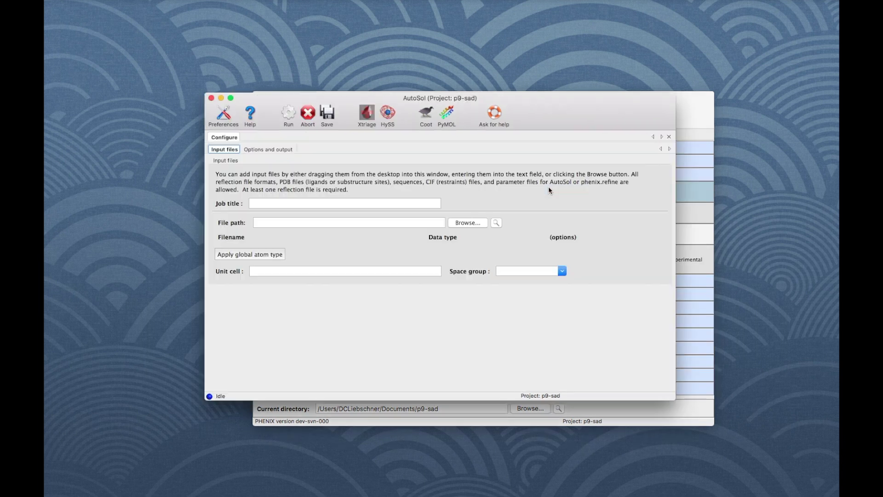
{"action": "left_click", "coordinate": [391, 202]}
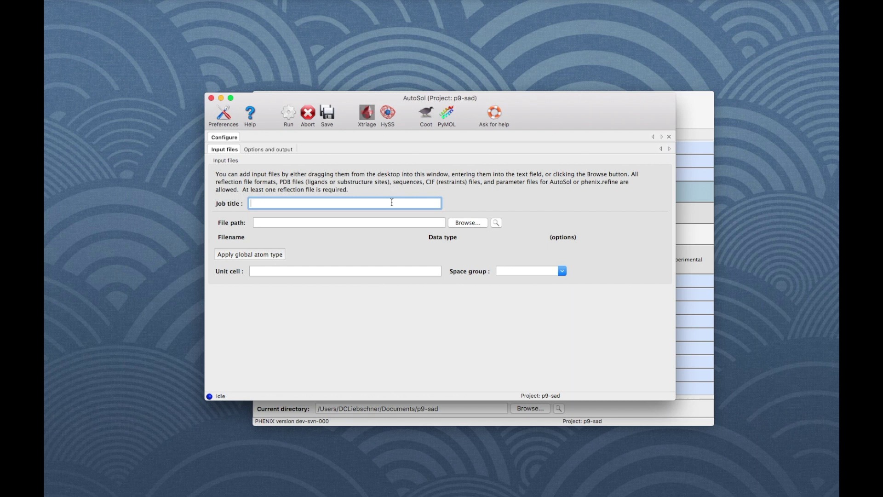
{"action": "type", "text": "p9 SAD"}
{"action": "left_click", "coordinate": [467, 223]}
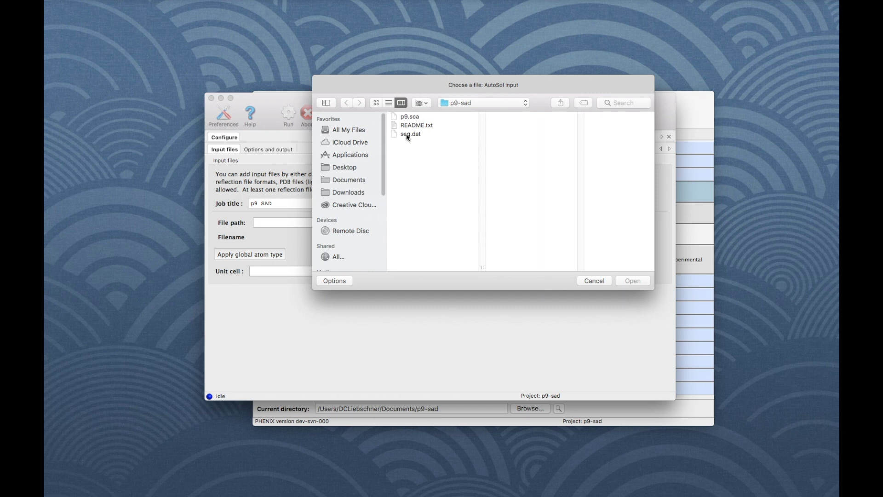
{"action": "double_click", "coordinate": [407, 134]}
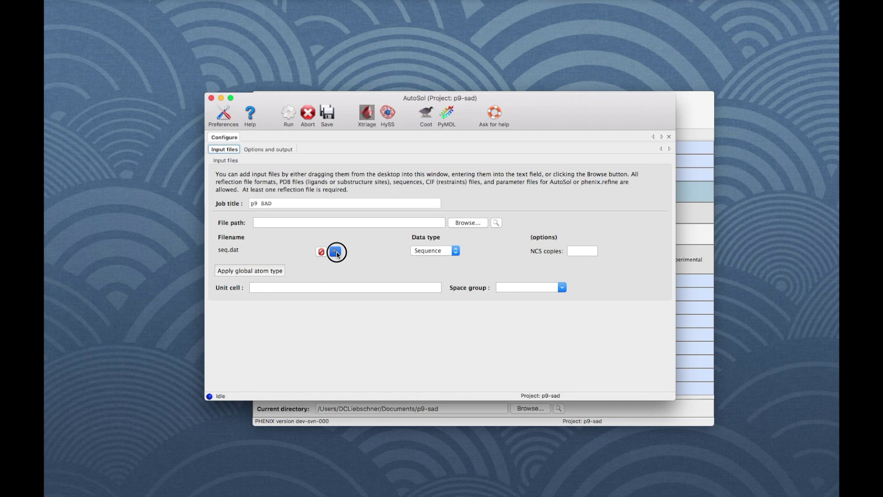
- Add p9.sca as SAD/MAD peak data, keeping its data type and column labels unchanged
{"action": "left_click", "coordinate": [335, 251]}
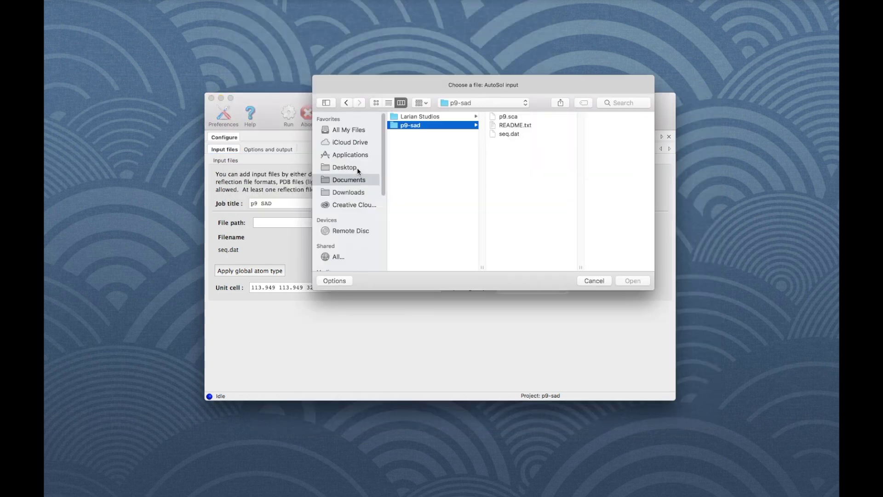
{"action": "left_click", "coordinate": [508, 116]}
{"action": "left_click", "coordinate": [633, 281]}
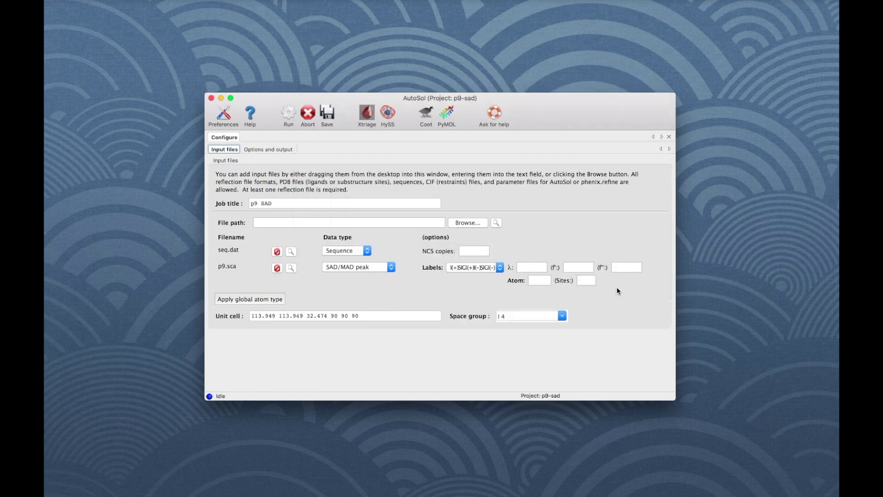
{"action": "left_click", "coordinate": [390, 267]}
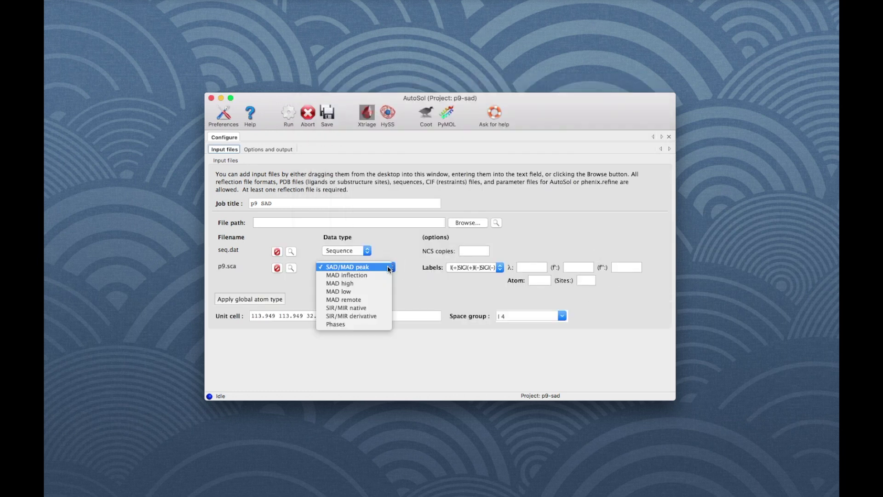
{"action": "left_click", "coordinate": [502, 268]}
{"action": "left_click", "coordinate": [502, 268]}
{"action": "left_click", "coordinate": [501, 267]}
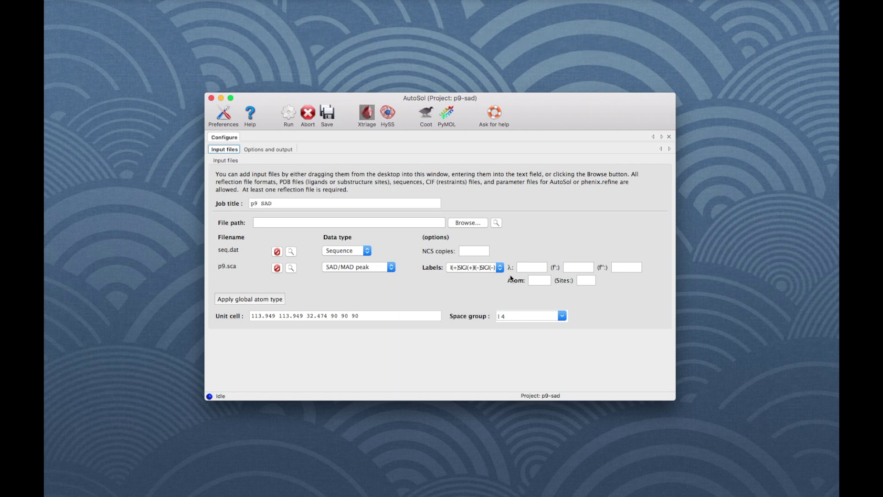
- Give p9.sca wavelength 0.9792 and anomalous atom type Se, leaving f' and f'' blank
{"action": "left_click", "coordinate": [523, 267]}
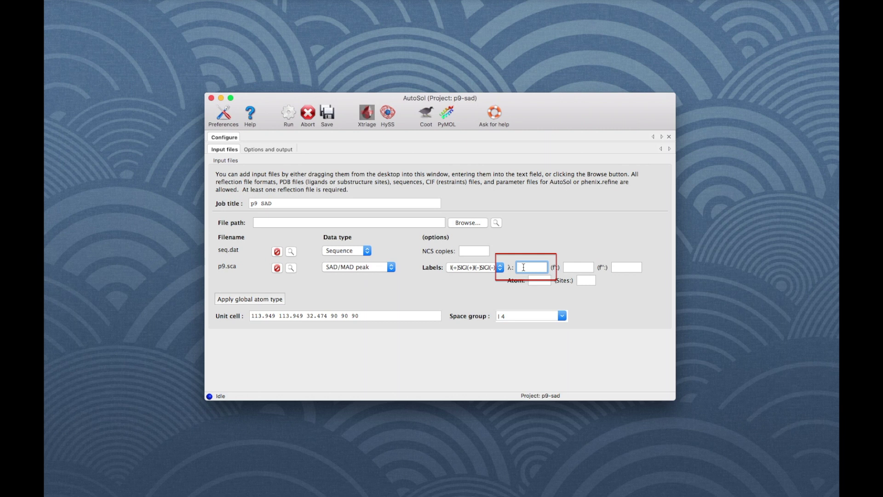
{"action": "type", "text": "0.9792"}
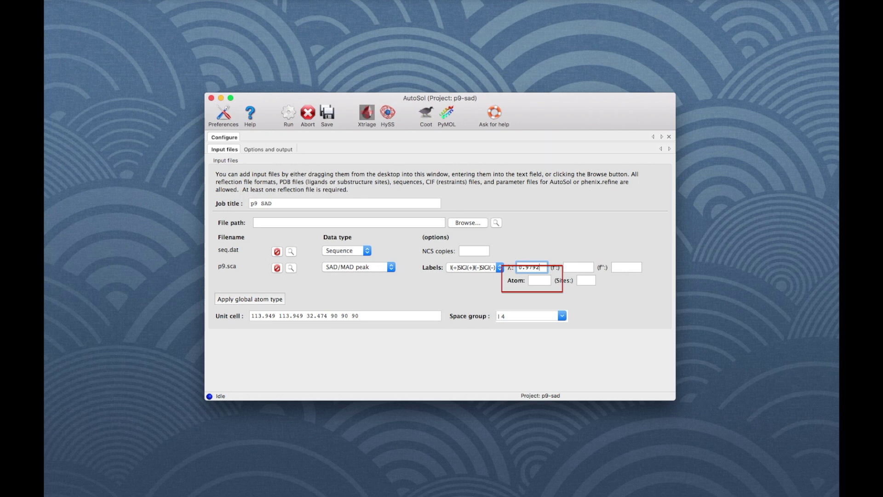
{"action": "left_click", "coordinate": [534, 280]}
{"action": "type", "text": "Se"}
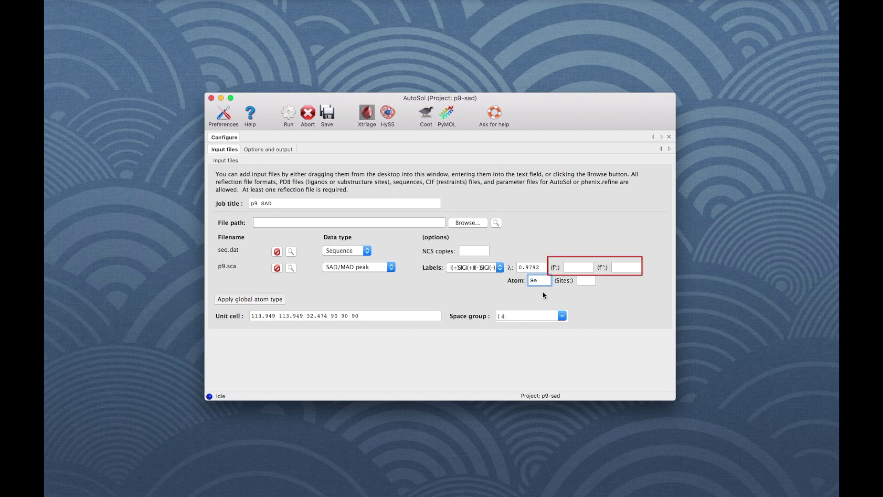
{"action": "left_click", "coordinate": [575, 266]}
{"action": "left_click", "coordinate": [628, 268]}
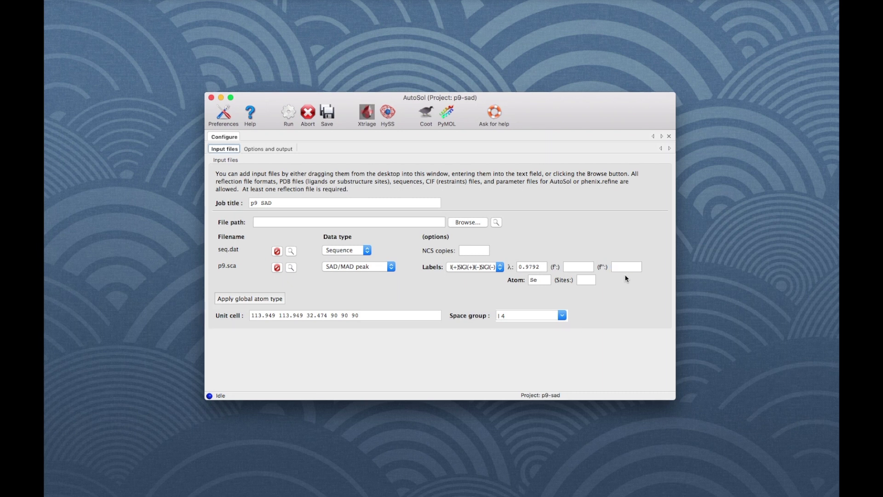
- Set high-resolution limit 3.0 and 4 processors, then run AutoSol immediately
{"action": "left_click", "coordinate": [281, 149]}
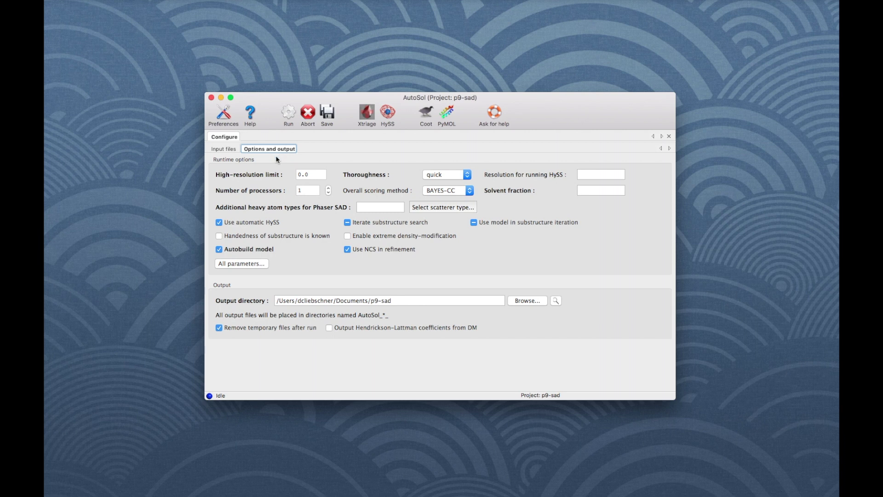
{"action": "double_click", "coordinate": [297, 175]}
{"action": "type", "text": "3.0"}
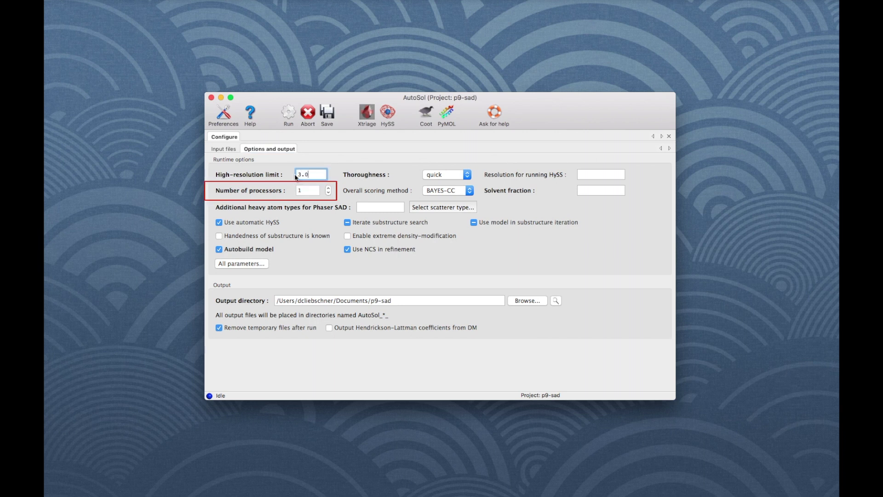
{"action": "left_click", "coordinate": [329, 188]}
{"action": "left_click", "coordinate": [328, 188]}
{"action": "left_click", "coordinate": [328, 188]}
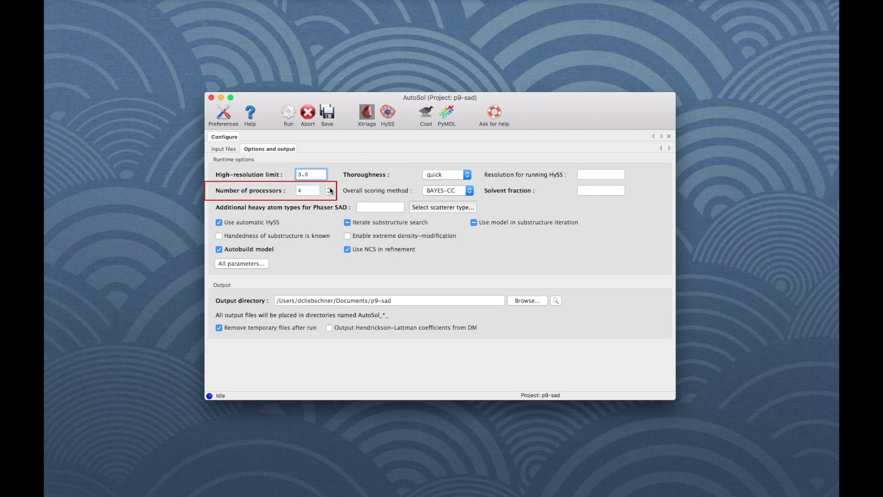
{"action": "left_click", "coordinate": [290, 120]}
{"action": "left_click", "coordinate": [301, 124]}
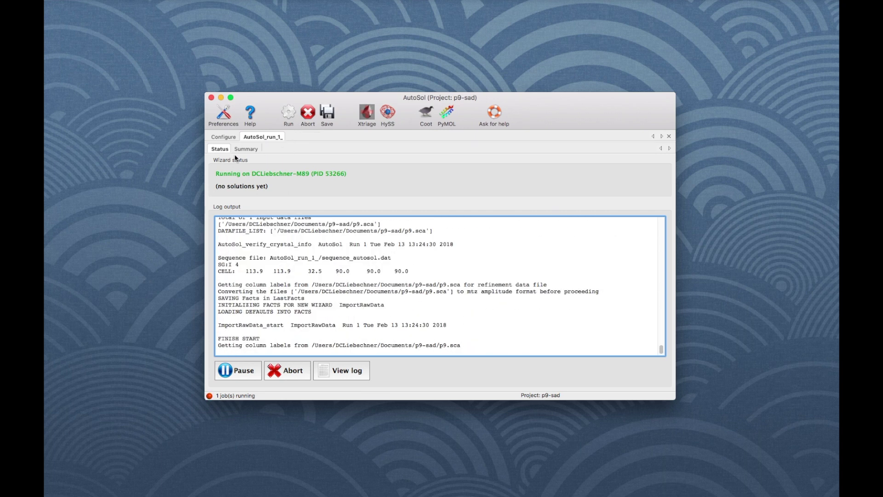
- View the finished run's figure-of-merit vs resolution graphs (FOM 0.551, R-free 0.4096)
{"action": "left_click", "coordinate": [223, 149]}
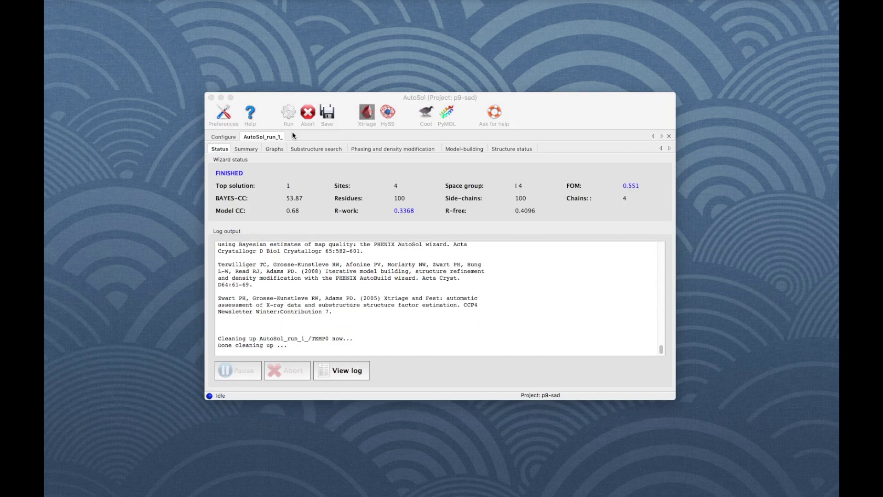
{"action": "left_click", "coordinate": [275, 149]}
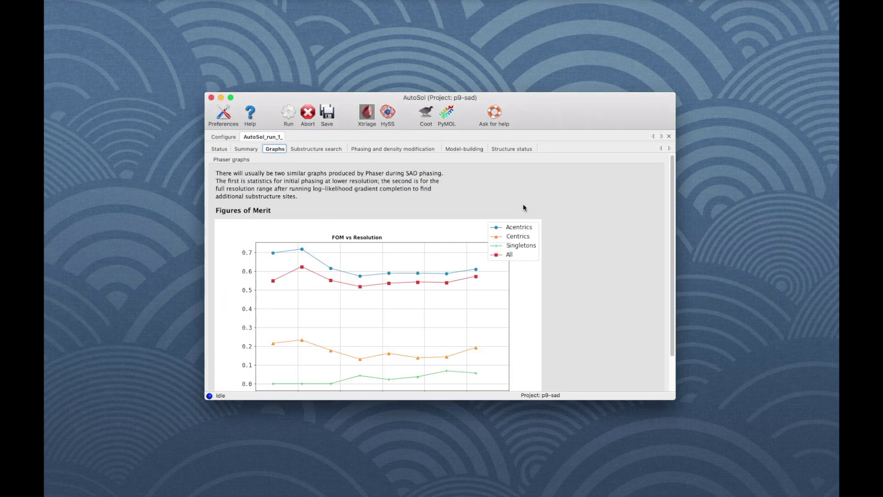
{"action": "scroll", "coordinate": [564, 229], "scroll_direction": "down", "scroll_amount": 2}
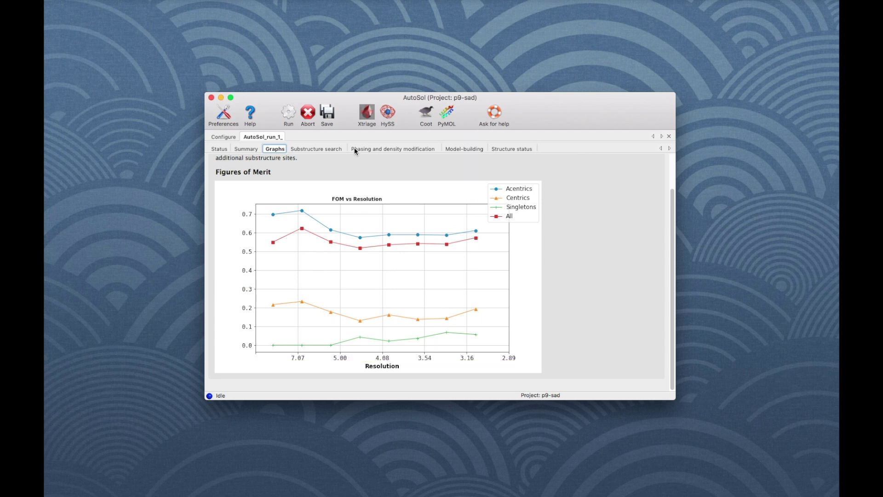
- Show solution 1's four Se sites, with occupancies 1.95, 1.72, 1.67 and 0.33
{"action": "left_click", "coordinate": [325, 148]}
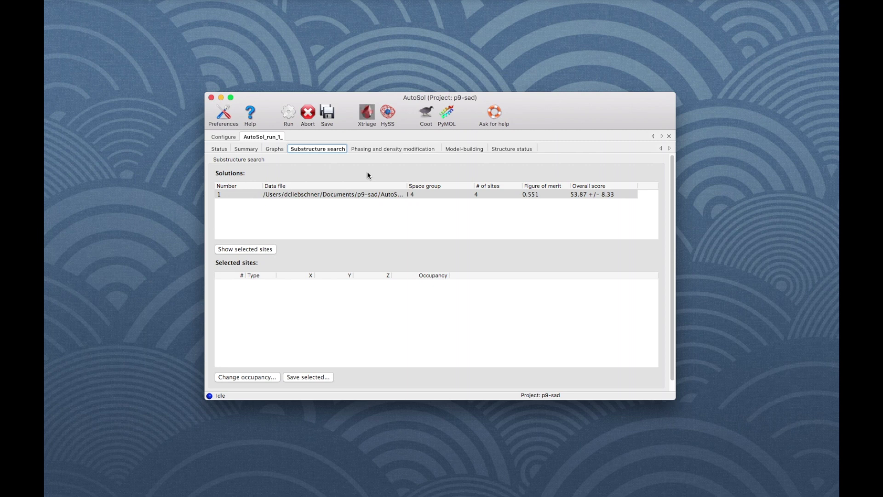
{"action": "left_click", "coordinate": [353, 194]}
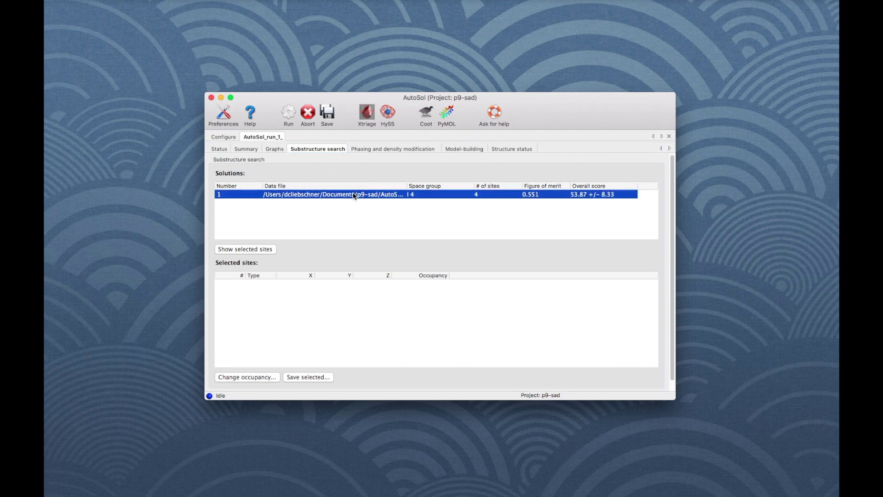
{"action": "left_click", "coordinate": [264, 250]}
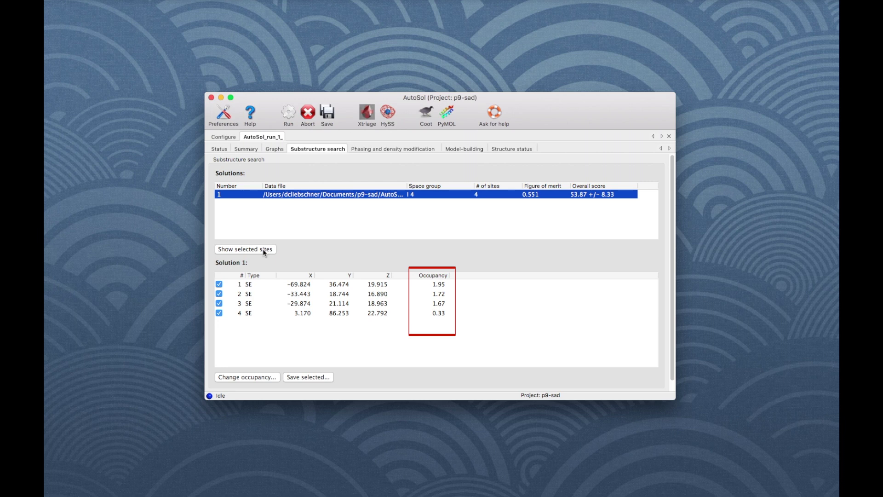
- Open phasing solution 1's heavy-atom sites and experimental map in Coot
{"action": "left_click", "coordinate": [370, 149]}
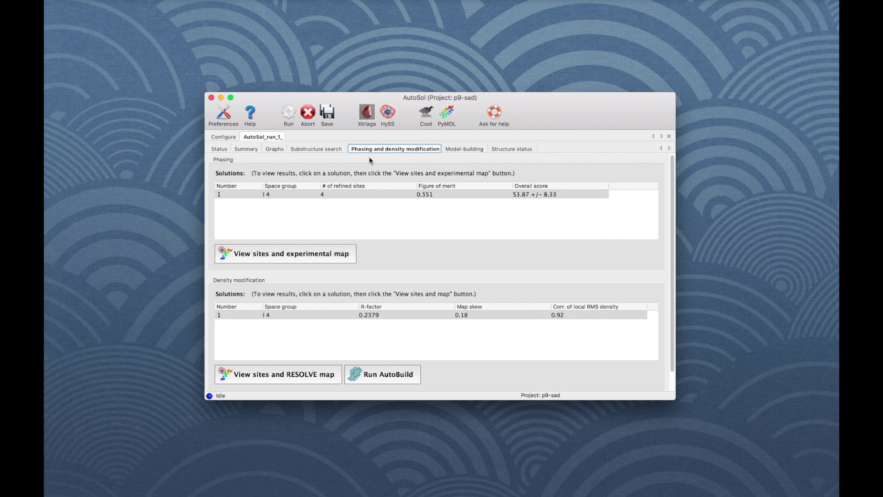
{"action": "left_click", "coordinate": [348, 194]}
{"action": "left_click", "coordinate": [330, 257]}
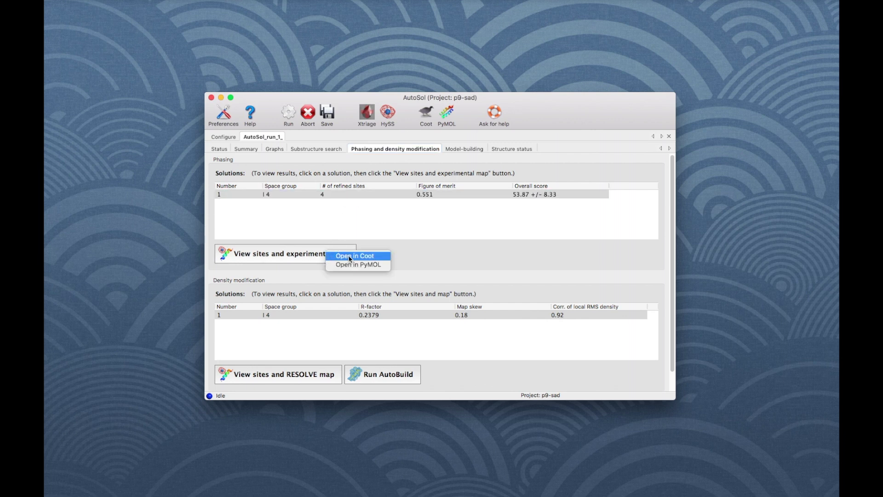
{"action": "left_click", "coordinate": [386, 259]}
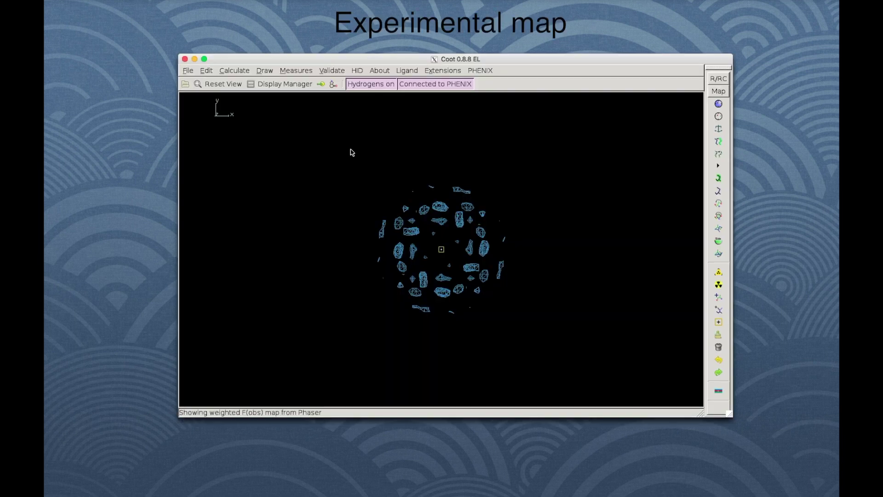
- Set Coot's map radius to 35 Å
{"action": "left_click", "coordinate": [206, 71]}
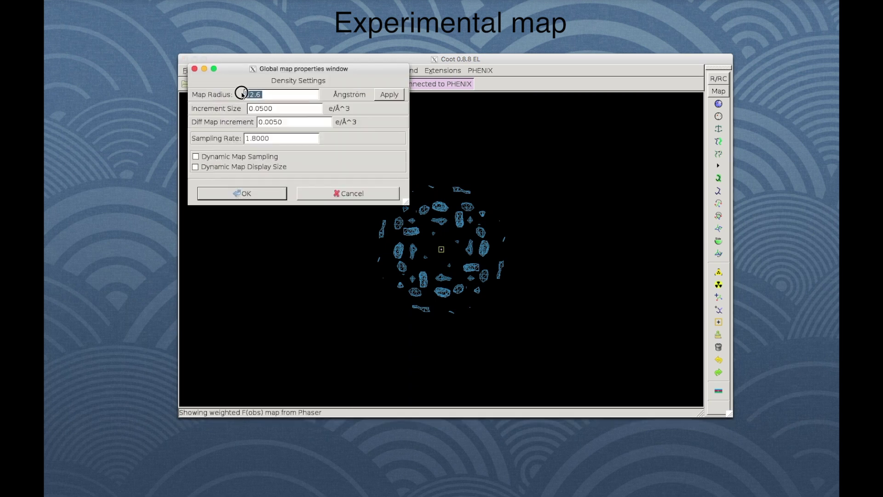
{"action": "left_click_drag", "start_coordinate": [269, 95], "coordinate": [242, 94]}
{"action": "type", "text": "35"}
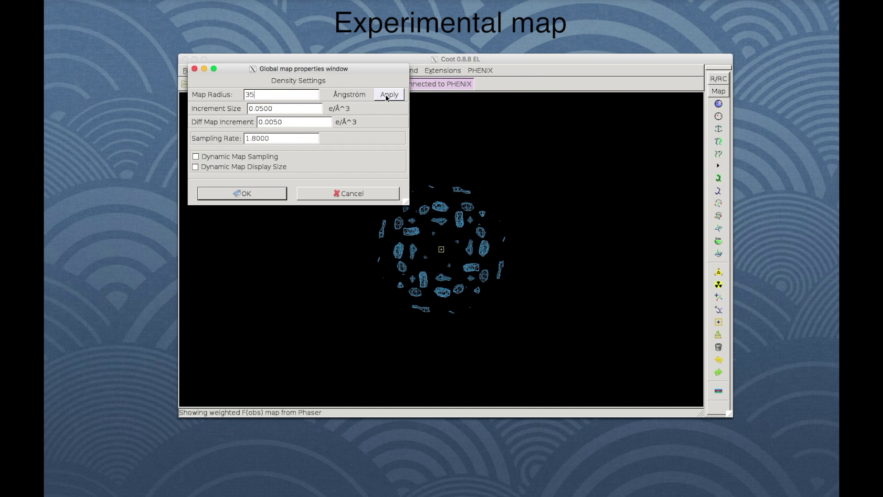
{"action": "left_click", "coordinate": [389, 95]}
{"action": "left_click", "coordinate": [272, 195]}
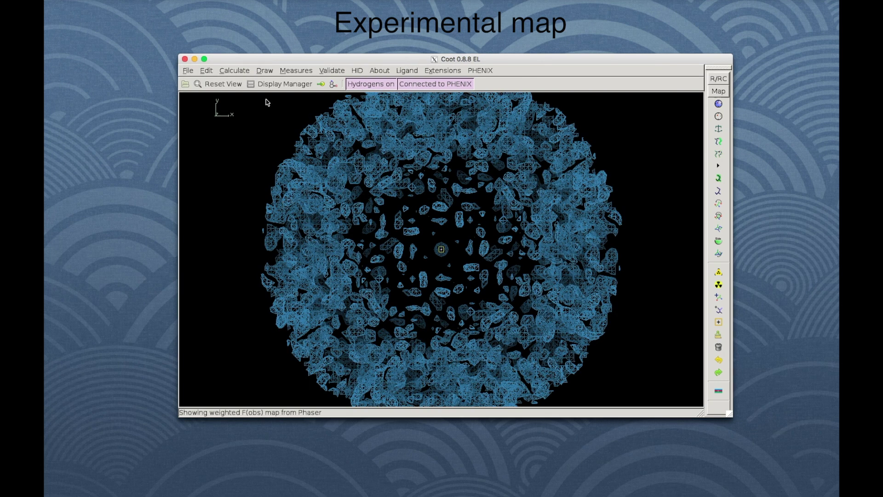
- Centre the view on selenium atom Z 1 SE and zoom in on its density
{"action": "left_click", "coordinate": [264, 71]}
{"action": "left_click", "coordinate": [287, 82]}
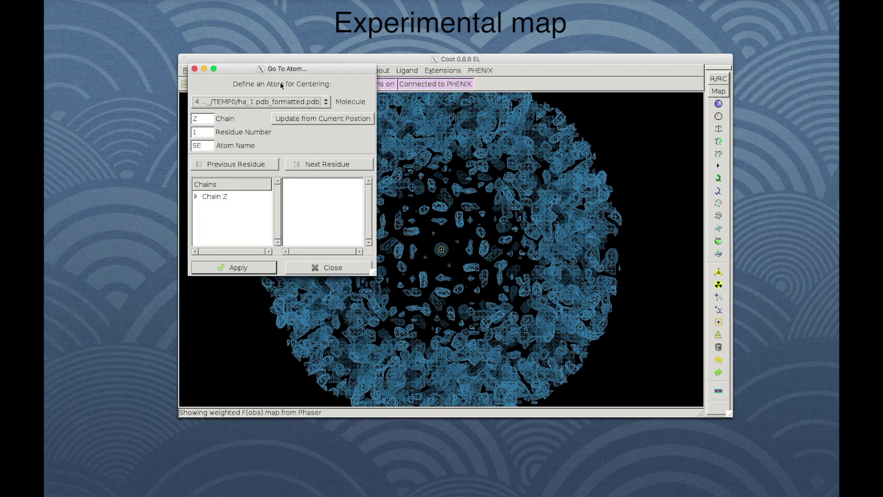
{"action": "left_click", "coordinate": [196, 197]}
{"action": "left_click", "coordinate": [217, 209]}
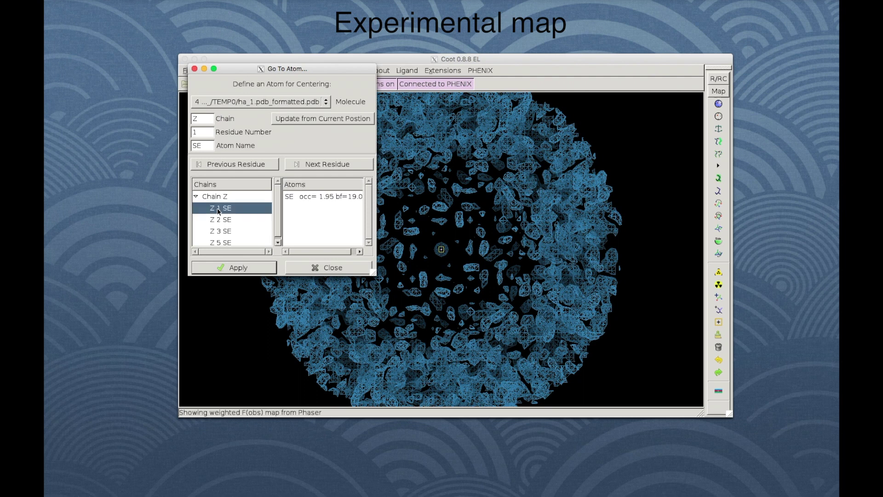
{"action": "left_click", "coordinate": [230, 271]}
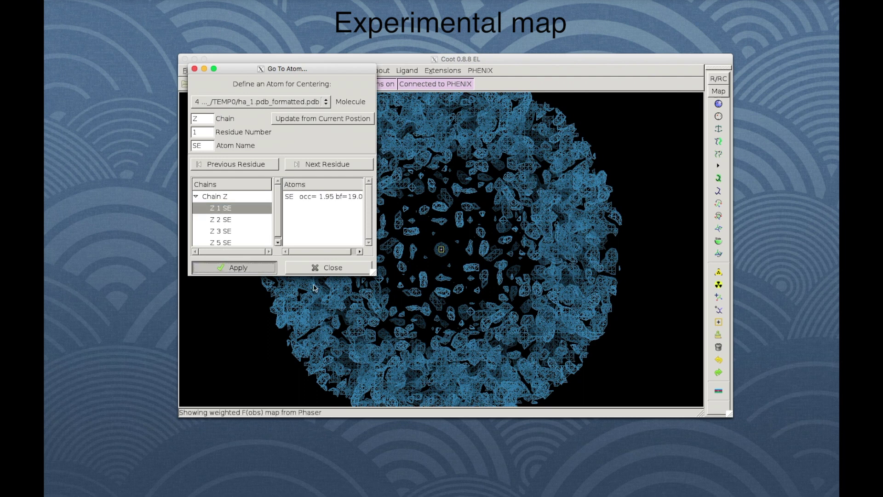
{"action": "left_click", "coordinate": [317, 268]}
{"action": "left_click_drag", "start_coordinate": [499, 230], "coordinate": [431, 254]}
{"action": "left_click_drag", "start_coordinate": [506, 264], "coordinate": [483, 262]}
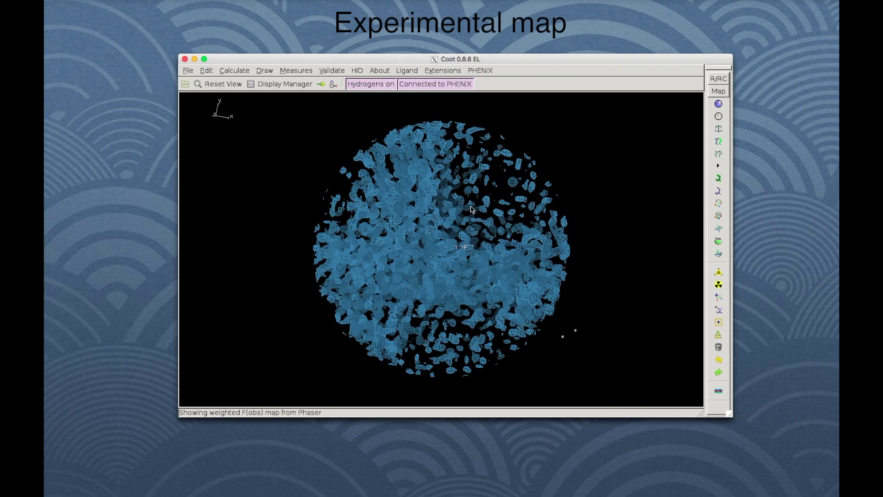
{"action": "left_click_drag", "start_coordinate": [471, 209], "coordinate": [419, 241]}
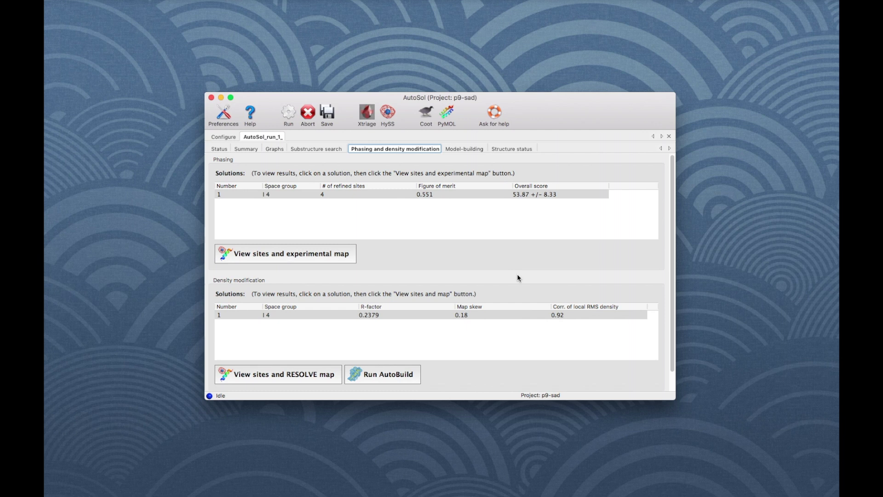
- Open density-modification solution 1's sites and RESOLVE map in Coot
{"action": "scroll", "coordinate": [517, 277], "scroll_direction": "down", "scroll_amount": 1}
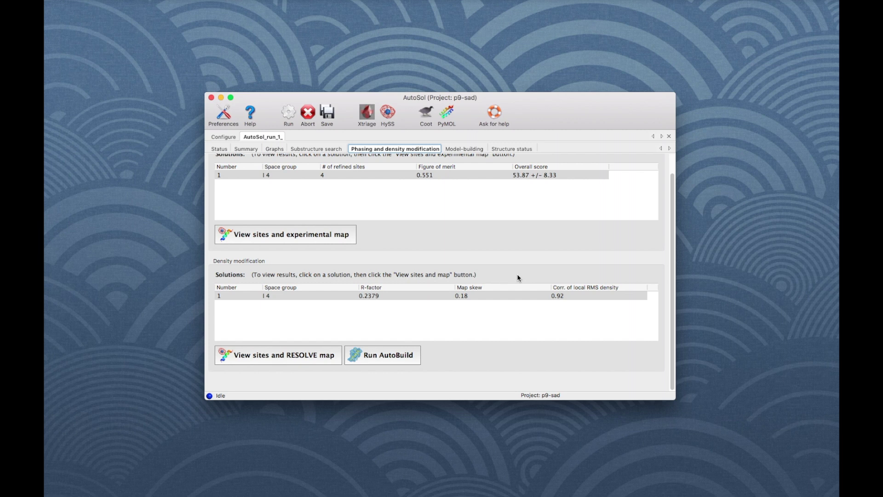
{"action": "left_click", "coordinate": [486, 296]}
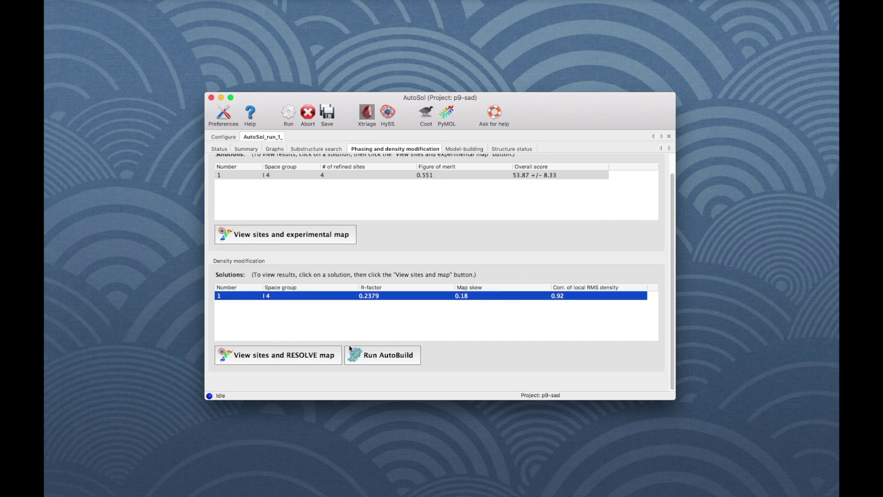
{"action": "left_click", "coordinate": [340, 354]}
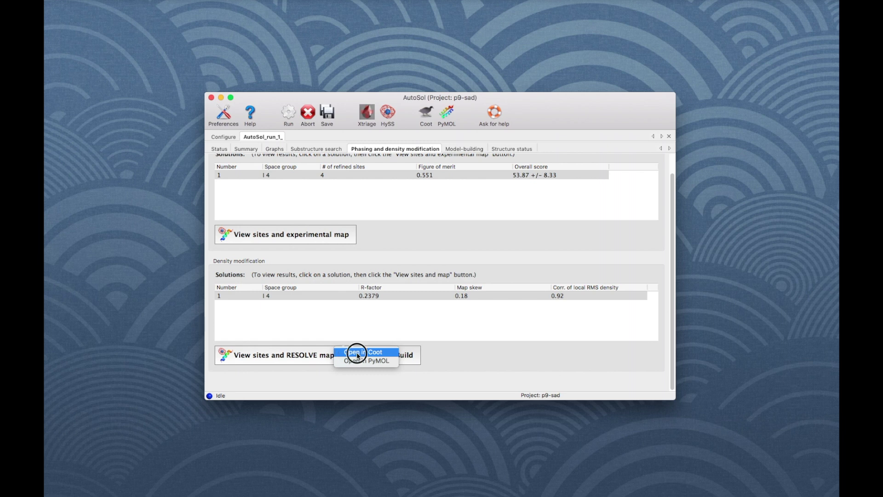
{"action": "left_click", "coordinate": [357, 352]}
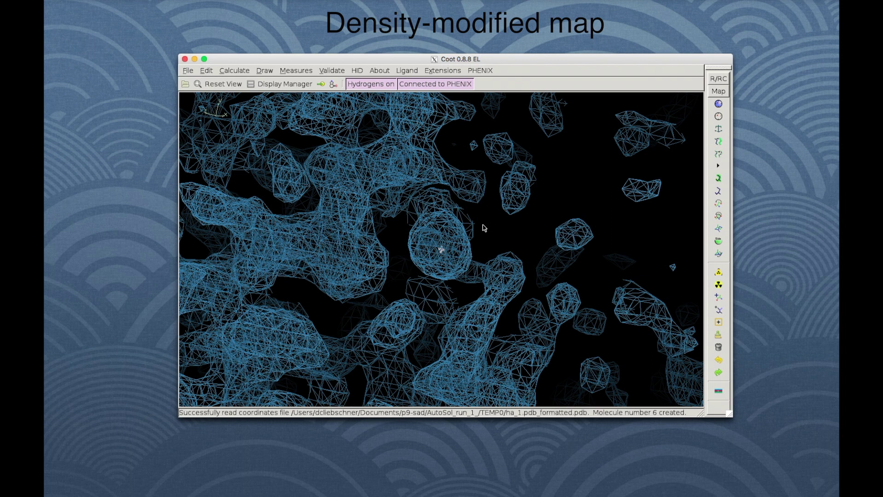
- Hide the phaser_1.mtz experimental map and zoom out to view the whole denmod_1.mtz map
{"action": "left_click", "coordinate": [298, 85]}
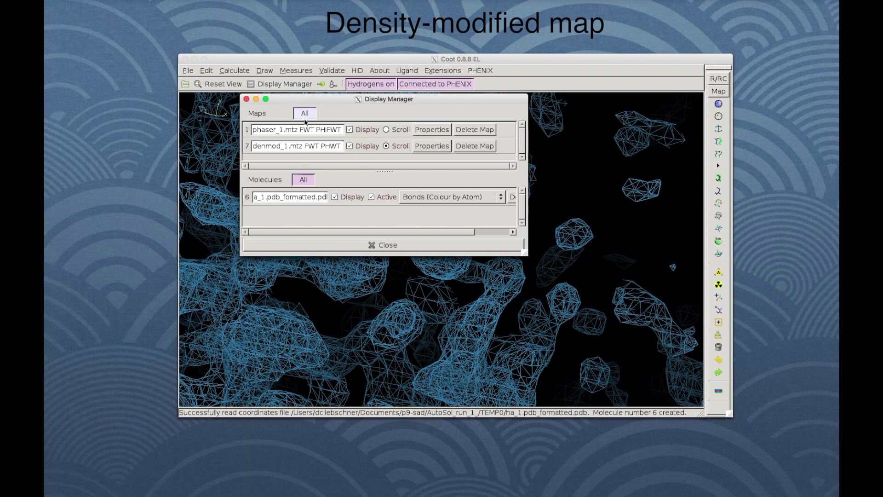
{"action": "left_click", "coordinate": [350, 130]}
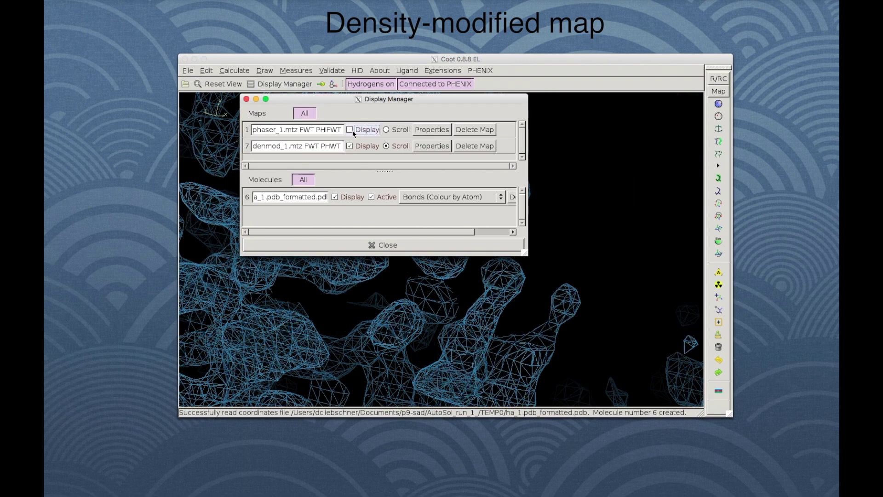
{"action": "left_click", "coordinate": [385, 245]}
{"action": "left_click", "coordinate": [465, 291]}
{"action": "left_click_drag", "start_coordinate": [465, 291], "coordinate": [164, 248]}
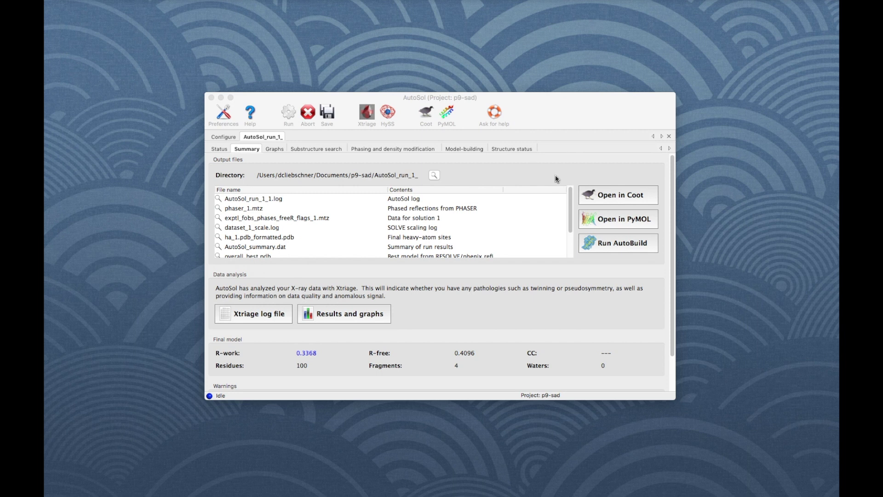
- Load the final map and overall_best.pdb in Coot, centre on A 11 TYR, and inspect the model
{"action": "left_click", "coordinate": [597, 194]}
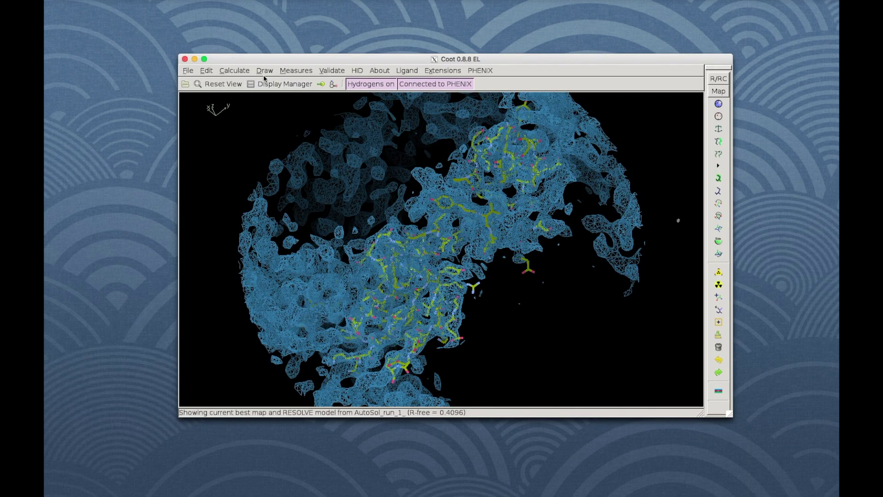
{"action": "left_click", "coordinate": [264, 71]}
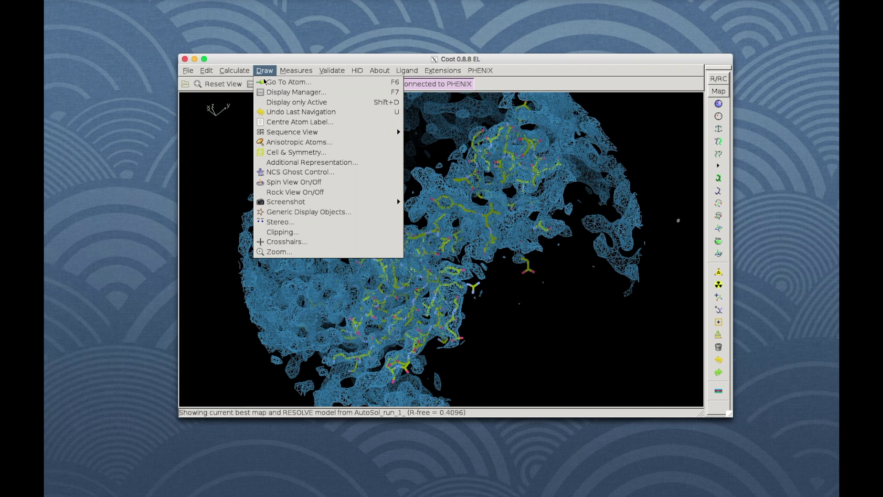
{"action": "left_click", "coordinate": [266, 82]}
{"action": "left_click", "coordinate": [195, 196]}
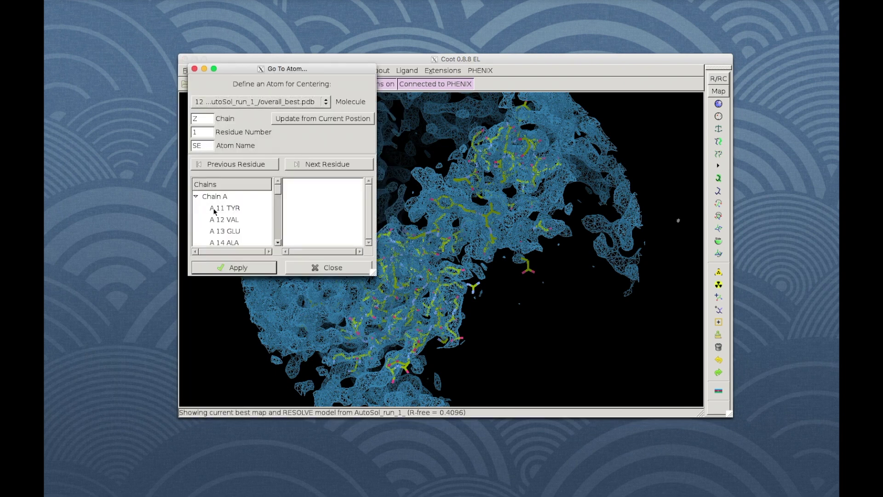
{"action": "left_click", "coordinate": [224, 208]}
{"action": "left_click", "coordinate": [235, 267]}
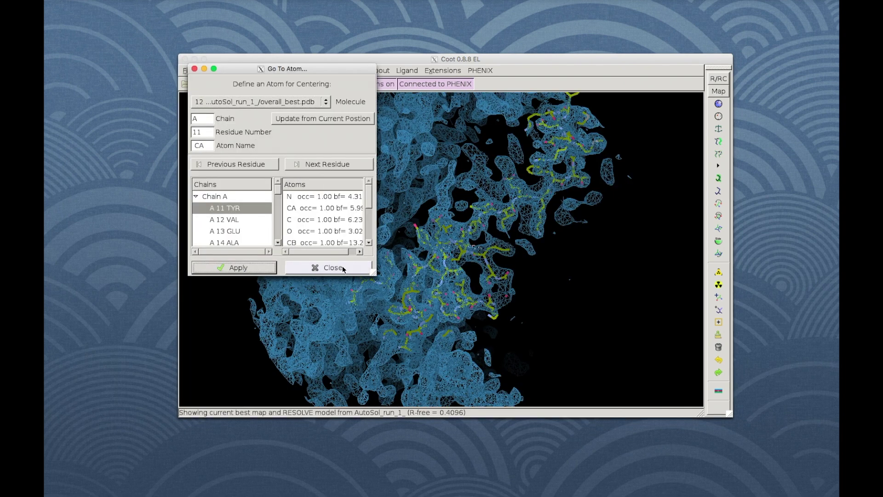
{"action": "left_click", "coordinate": [348, 269]}
{"action": "left_click_drag", "start_coordinate": [429, 275], "coordinate": [279, 232]}
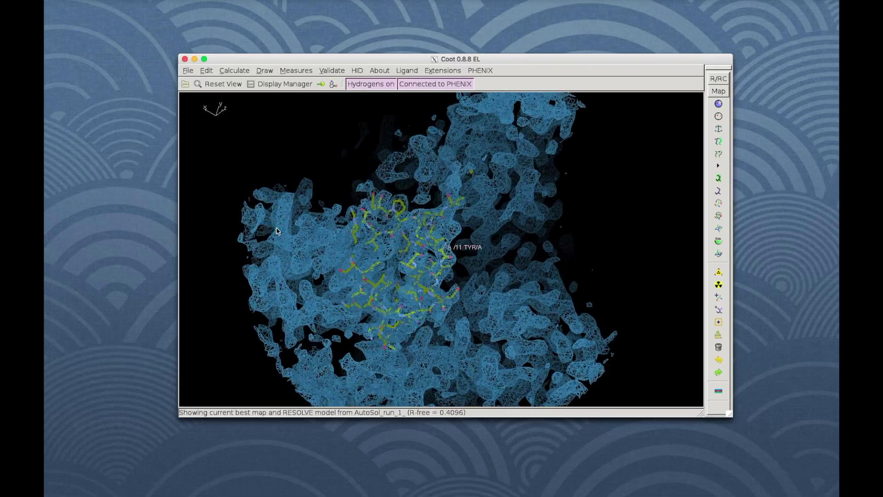
{"action": "left_click_drag", "start_coordinate": [386, 308], "coordinate": [318, 123]}
{"action": "left_click_drag", "start_coordinate": [424, 208], "coordinate": [533, 269]}
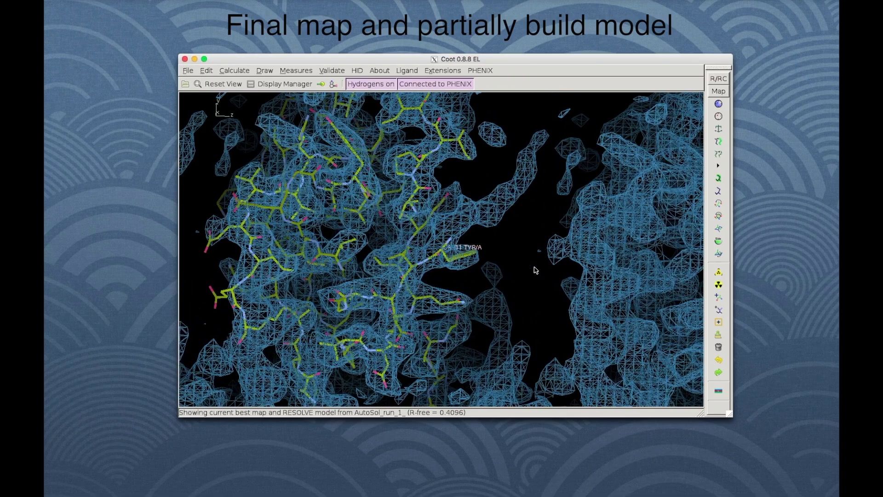